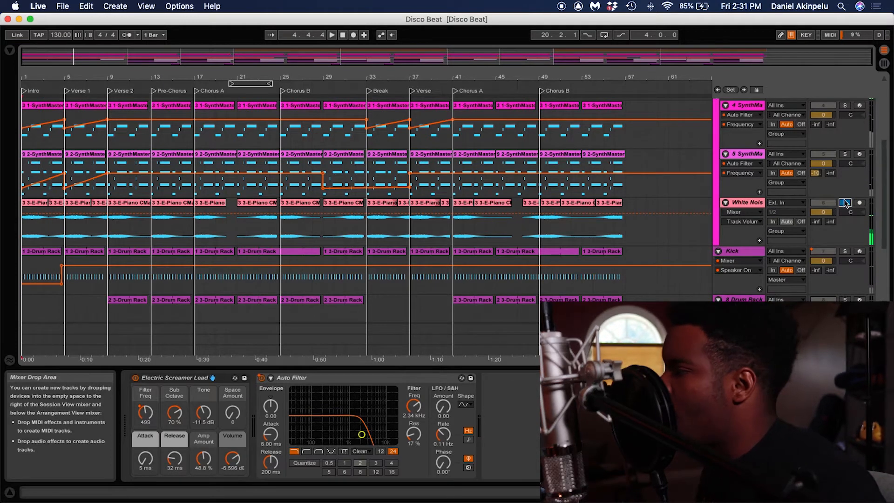
# - Clear the solo on the White Noise track, solo the 4 SynthMaster track and play it through the Intro
pyautogui.click(845, 203)
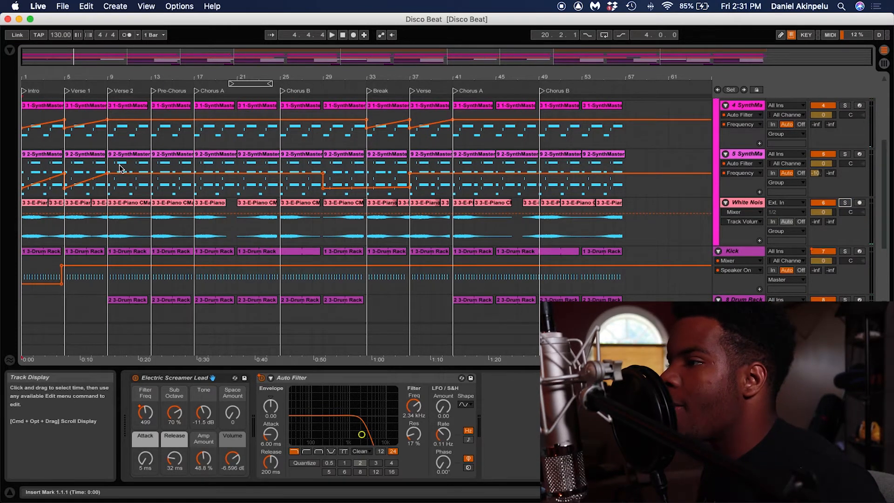
pyautogui.scroll(3, 120, 169)
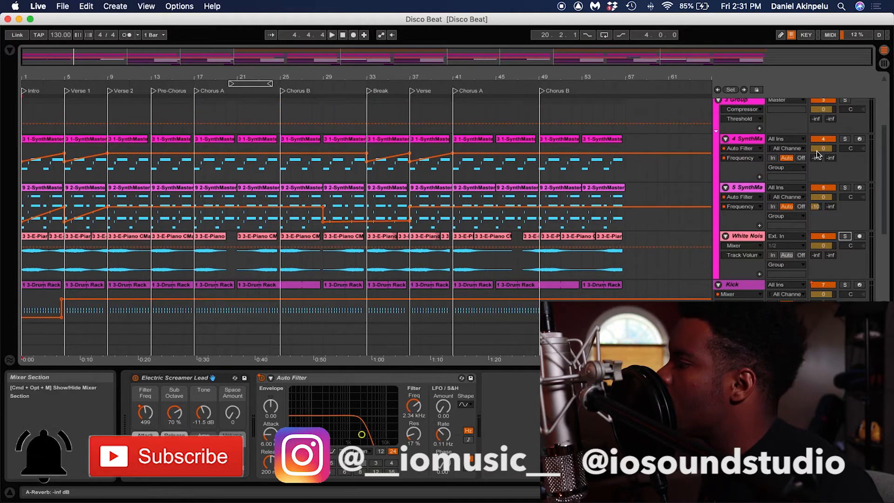
pyautogui.click(845, 138)
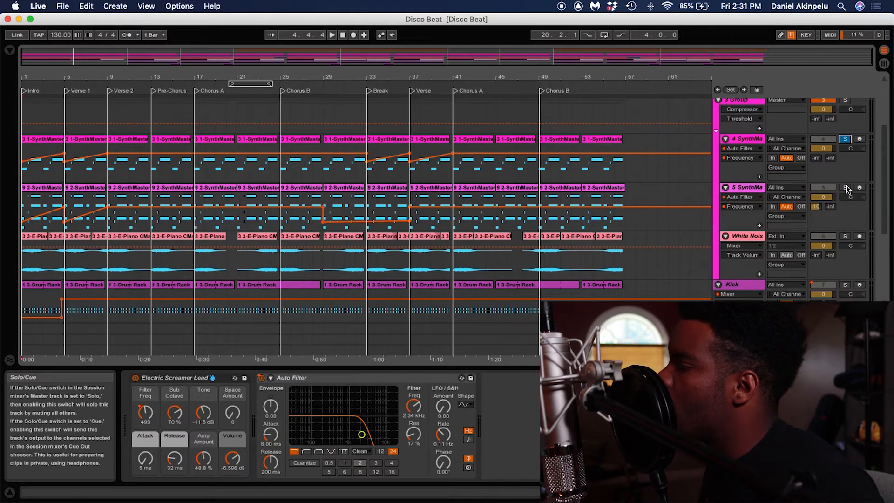
pyautogui.press('space')
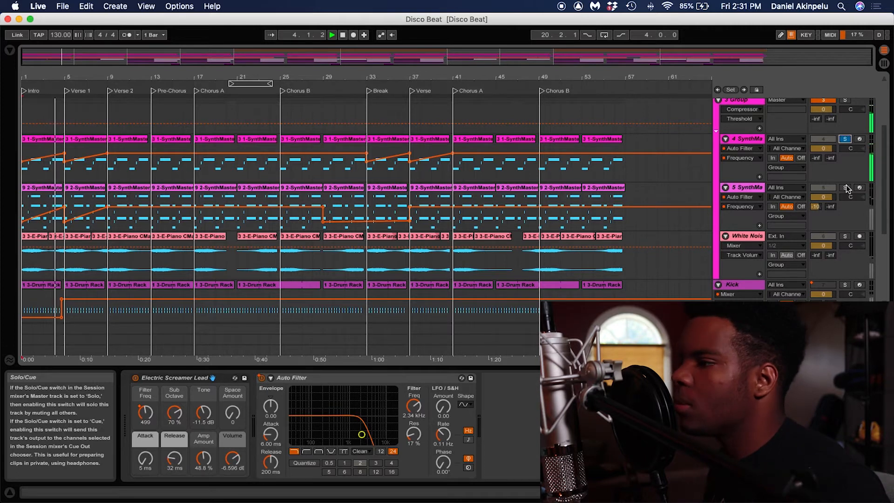
# - Solo only the 5 SynthMaster track and listen to its part in the Intro
pyautogui.click(845, 187)
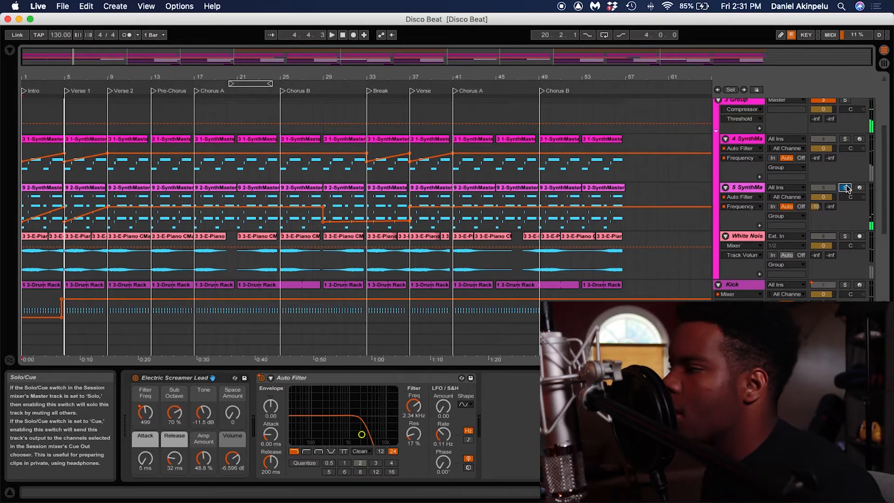
pyautogui.press('space')
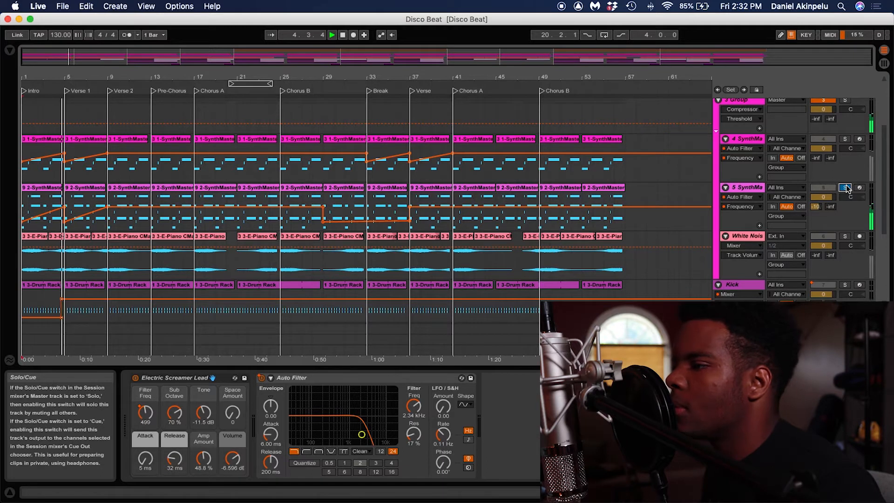
pyautogui.press('space')
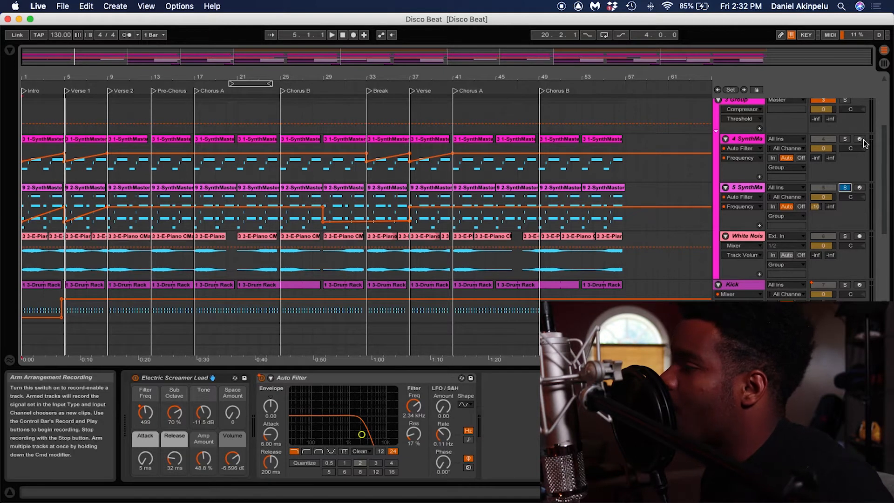
# - Add the 4 SynthMaster track and the White Noise track to the solo, playing the Intro after each addition
pyautogui.click(845, 138)
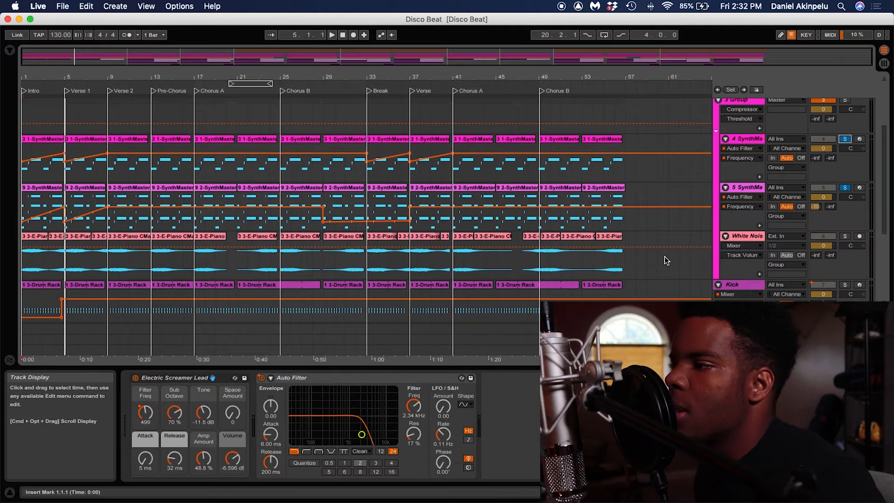
pyautogui.press('space')
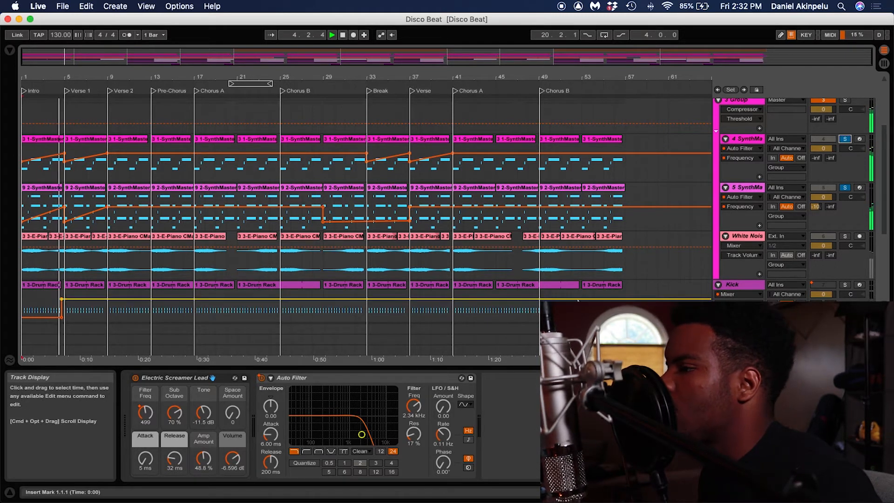
pyautogui.press('space')
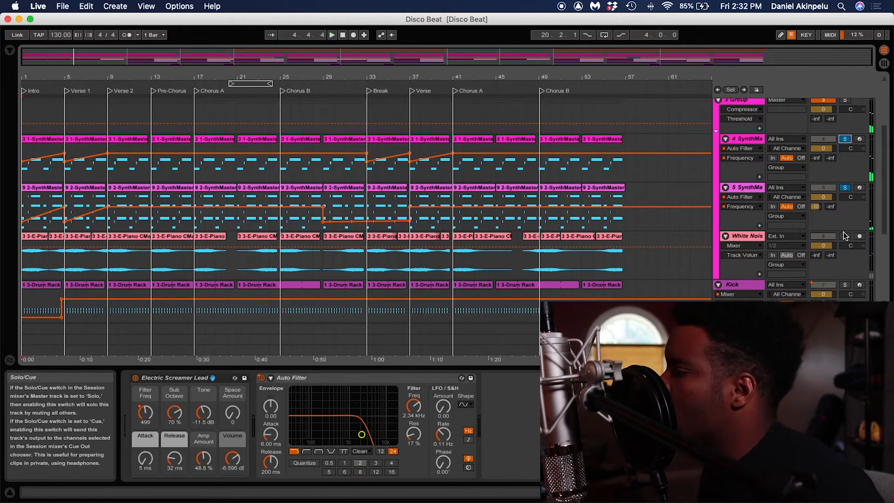
pyautogui.press('space')
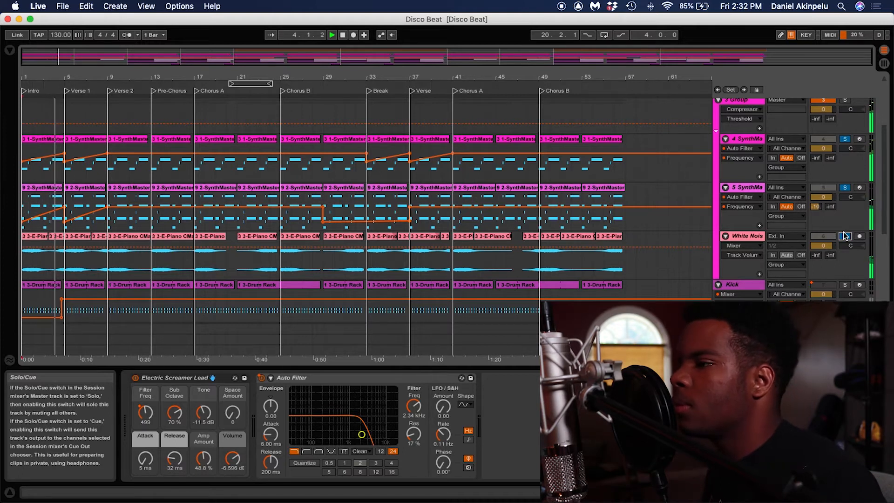
pyautogui.press('space')
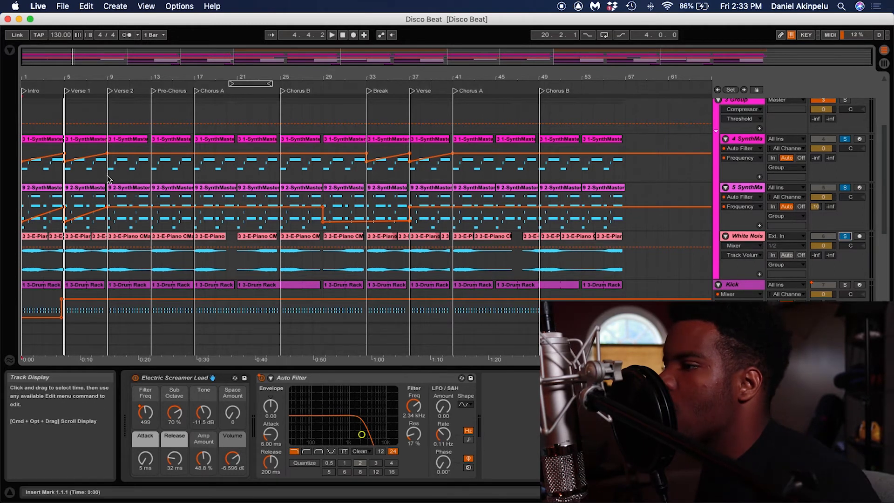
# - Play the song from the start of Verse 1 at bar 5 with the track solos cleared
pyautogui.click(66, 179)
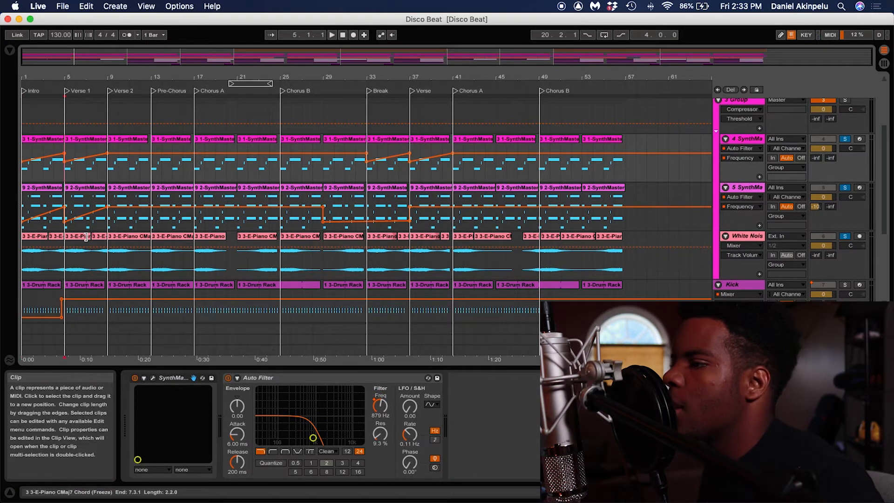
pyautogui.press('space')
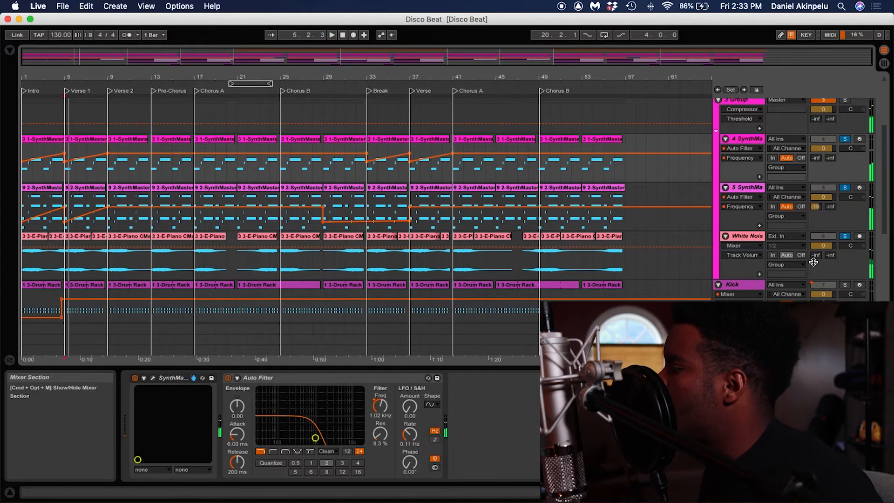
pyautogui.click(845, 236)
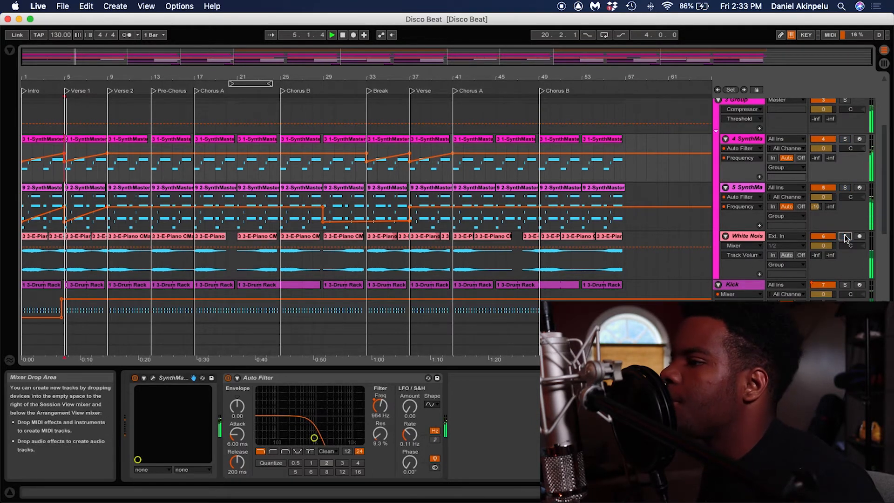
pyautogui.scroll(-2, 400, 261)
pyautogui.scroll(-1, 403, 266)
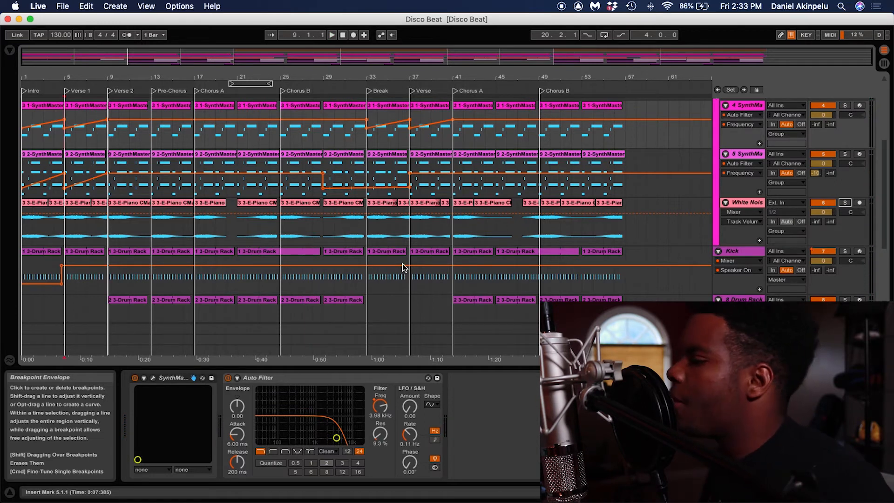
# - Inspect the Auto Filter frequency setting and its automation on the 4 SynthMaster track in the Intro
pyautogui.click(382, 405)
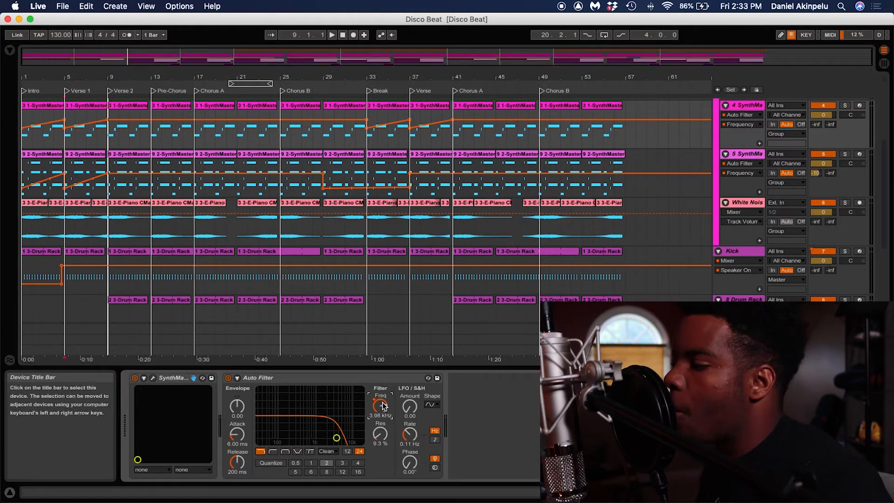
pyautogui.click(24, 146)
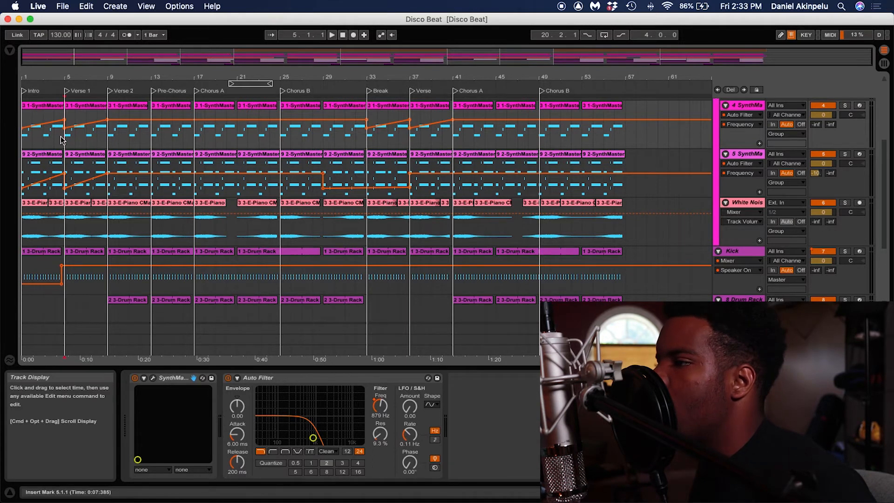
# - Place the insert marker at the start of Verse 2 on the White Noise track and view the drum tracks below
pyautogui.scroll(-5, 110, 142)
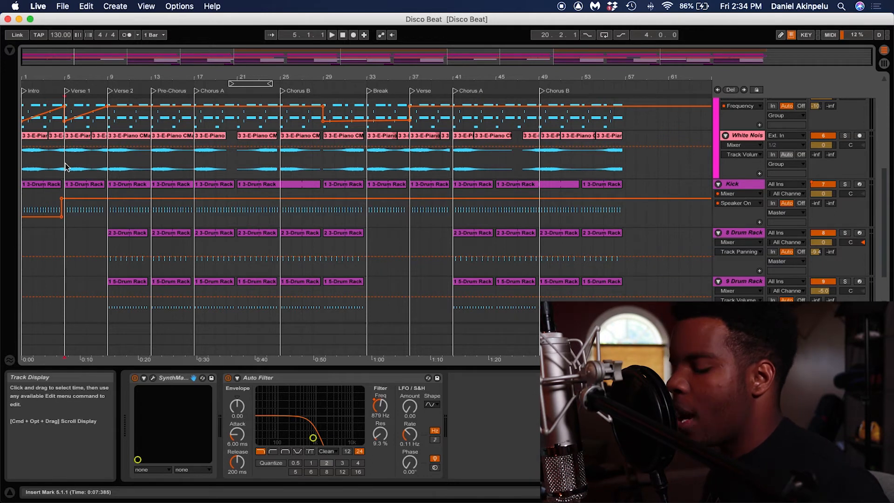
pyautogui.click(108, 167)
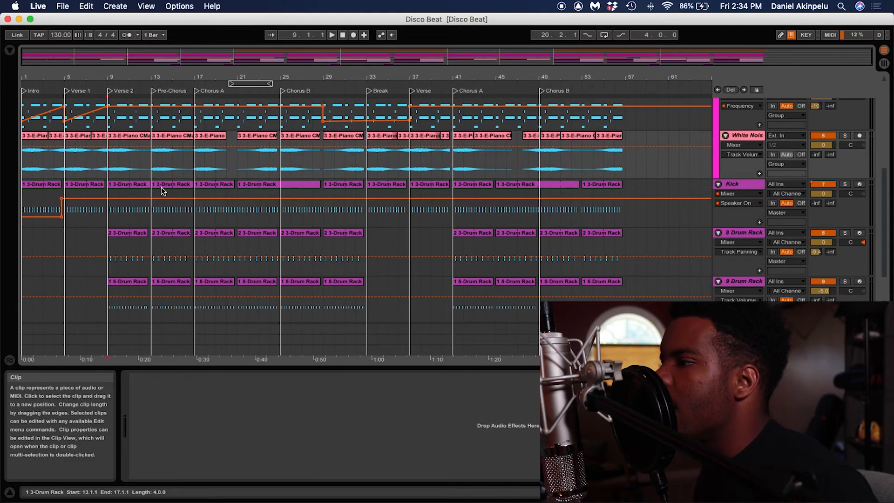
pyautogui.scroll(-3, 154, 205)
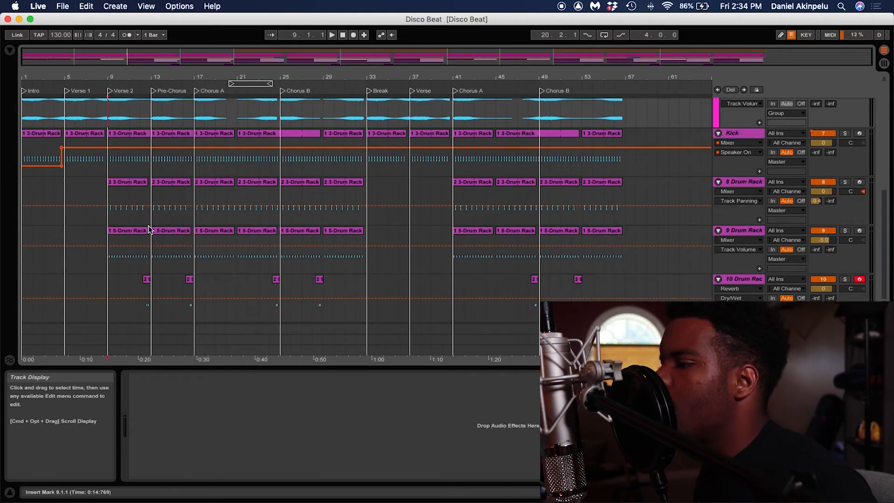
# - Solo the 10 Drum Rack track and play its short clip at the end of Verse 2 from bar 12
pyautogui.click(140, 291)
pyautogui.moveTo(142, 293); pyautogui.dragTo(152, 302)
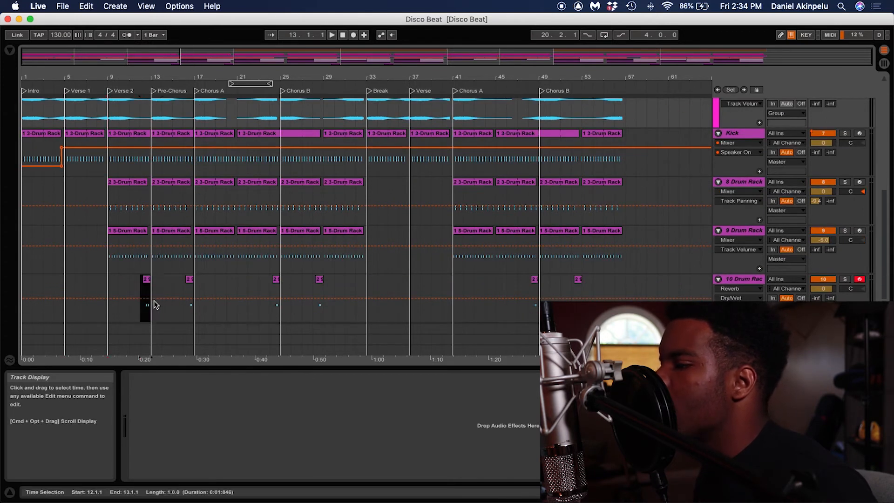
pyautogui.click(844, 279)
pyautogui.click(142, 309)
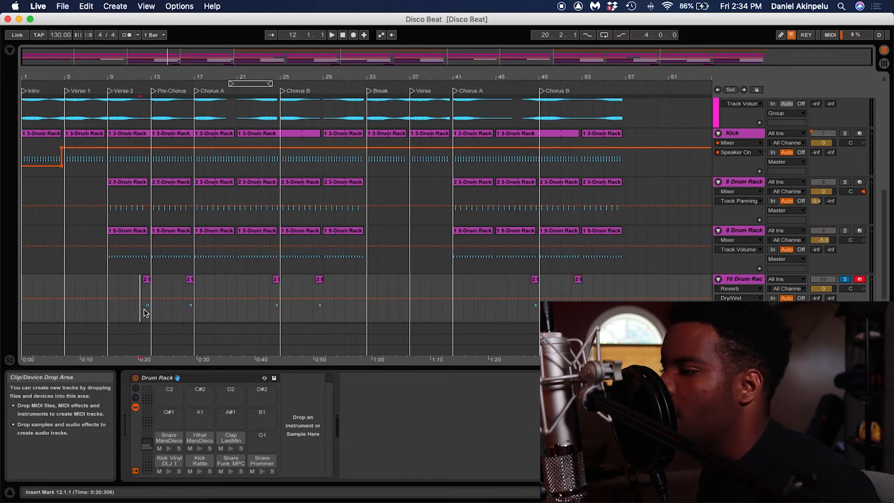
pyautogui.press('space')
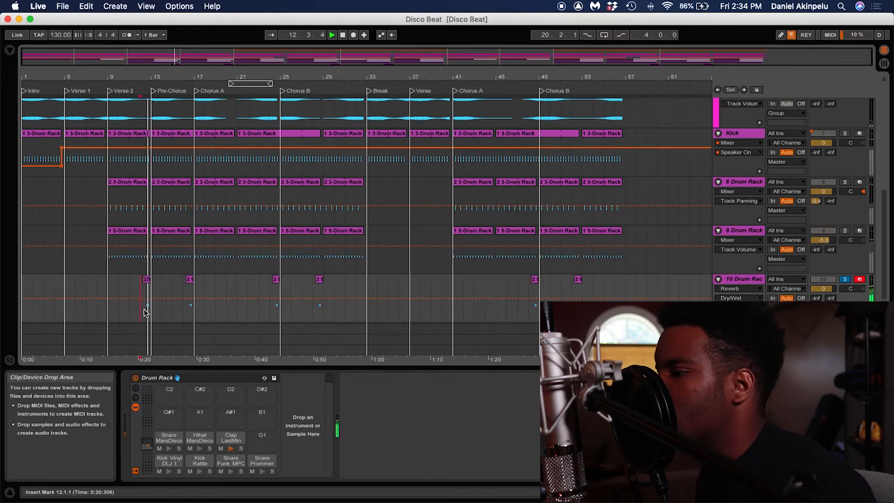
# - Clear the solo and disarm recording on the 10 Drum Rack track, and play all tracks from the start of Verse 2
pyautogui.click(107, 308)
pyautogui.press('space')
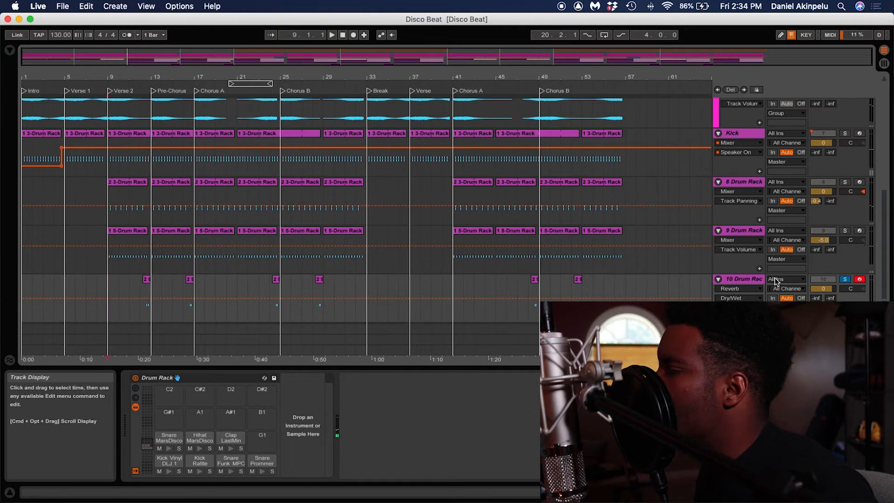
pyautogui.click(844, 279)
pyautogui.click(859, 280)
pyautogui.press('space')
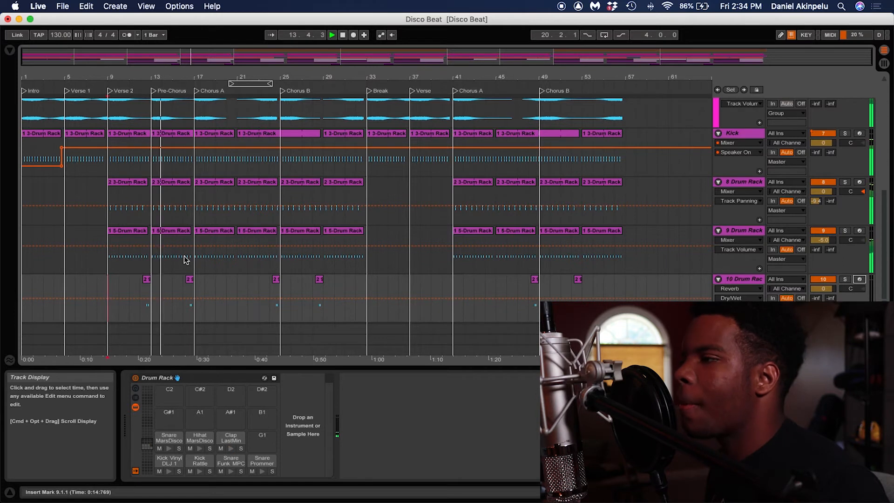
# - Play the Pre-Chorus from bar 13 and review its layers across the synth and drum tracks
pyautogui.click(147, 289)
pyautogui.press('space')
pyautogui.scroll(10, 173, 284)
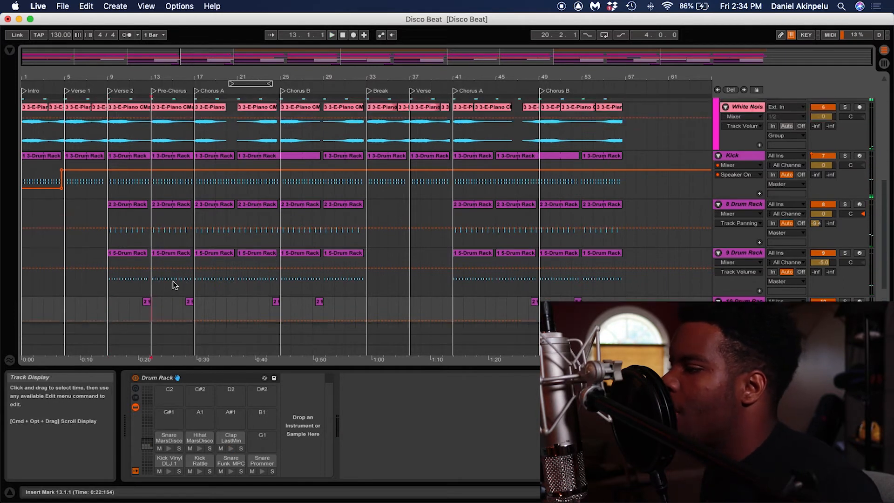
pyautogui.scroll(-2, 173, 284)
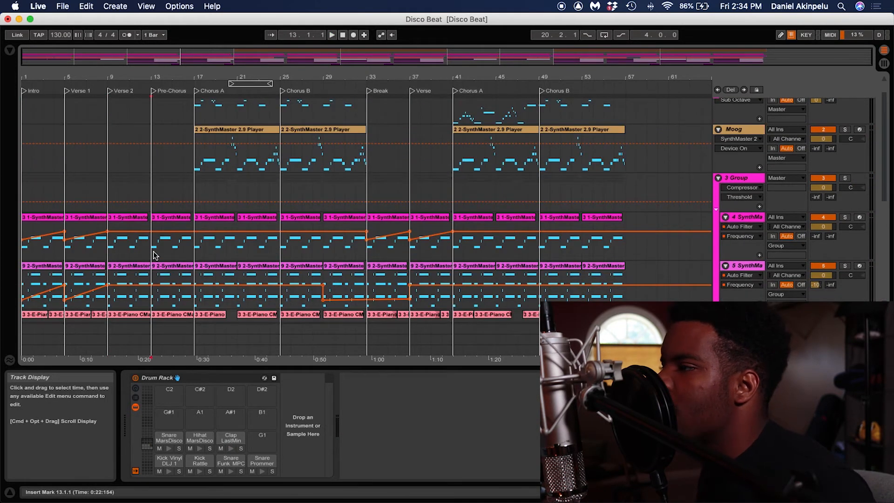
pyautogui.scroll(-7, 154, 250)
pyautogui.press('space')
pyautogui.scroll(-5, 155, 250)
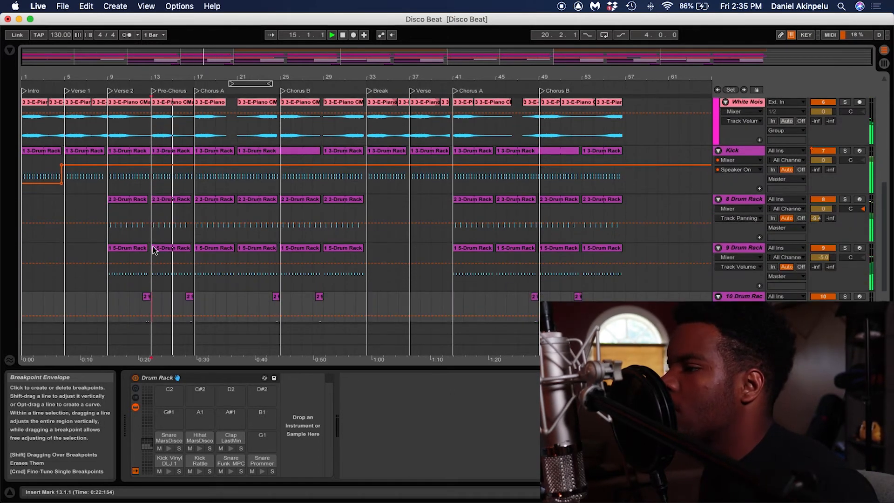
pyautogui.scroll(2, 154, 249)
pyautogui.scroll(10, 155, 250)
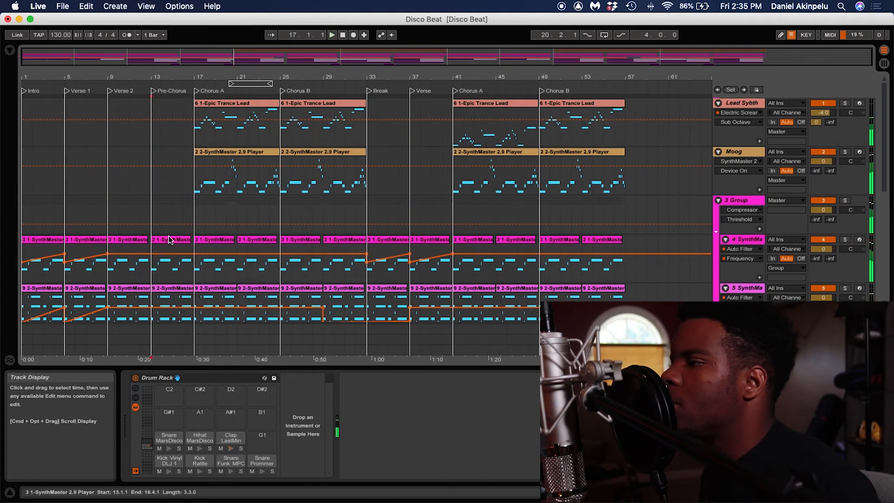
# - Examine the Chorus A layers from the Moog track down to the drum racks, including the end of the Pre-Chorus on 8 Drum Rack
pyautogui.click(195, 186)
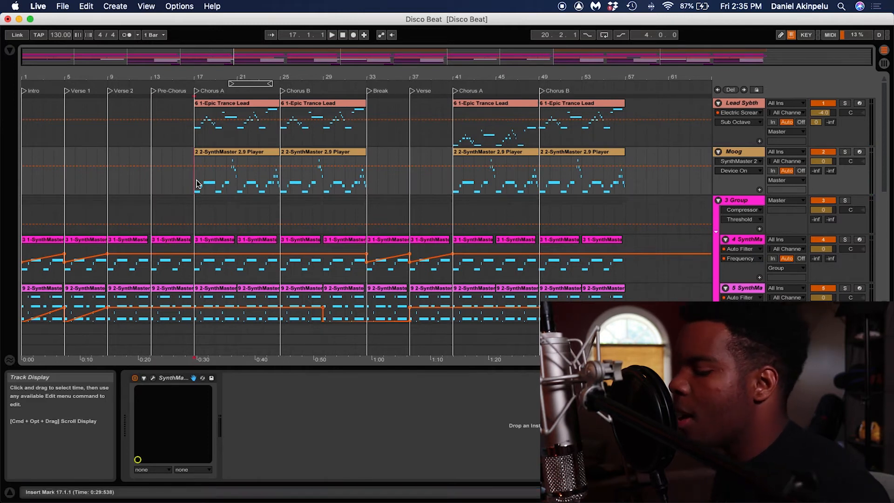
pyautogui.scroll(-3, 294, 211)
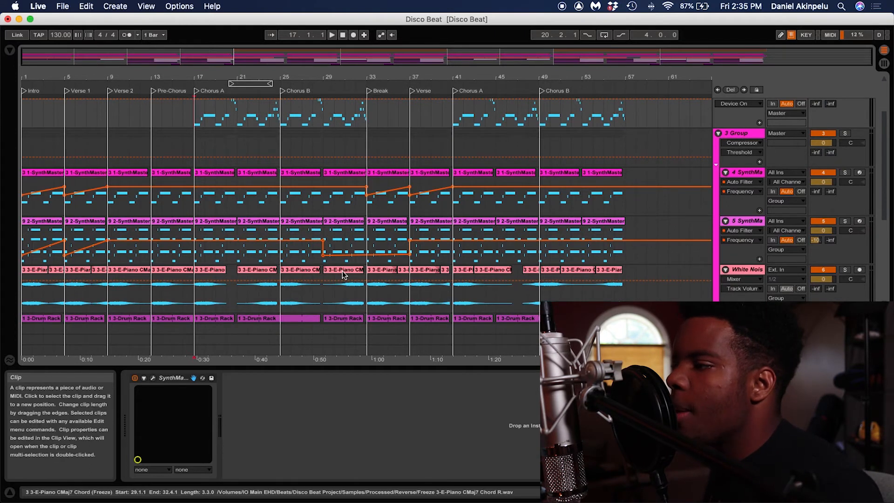
pyautogui.scroll(-3, 342, 271)
pyautogui.scroll(-2, 342, 271)
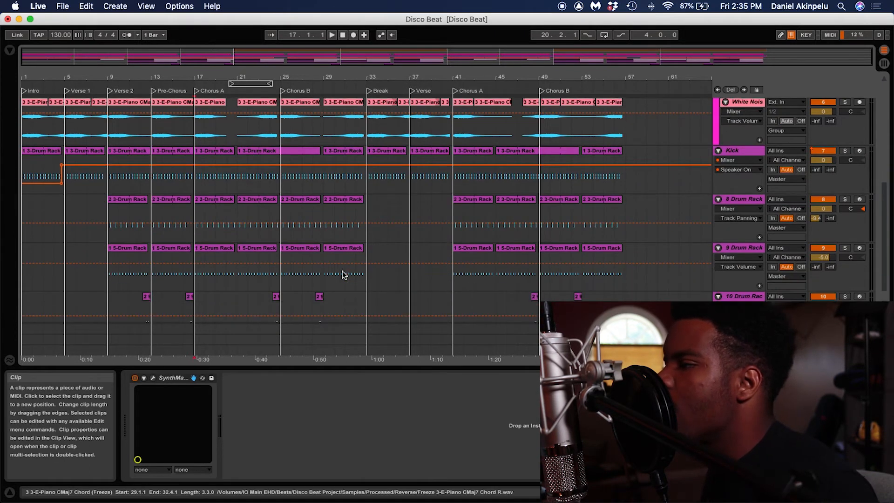
pyautogui.scroll(-1, 343, 274)
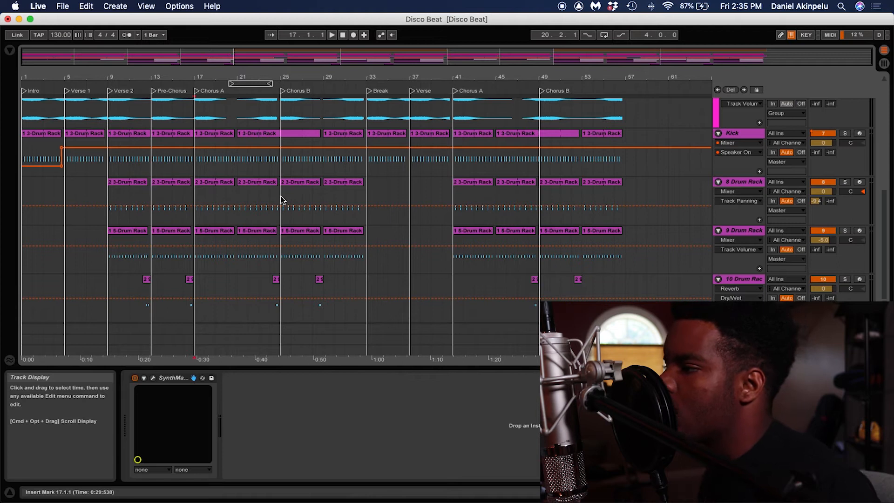
pyautogui.click(187, 195)
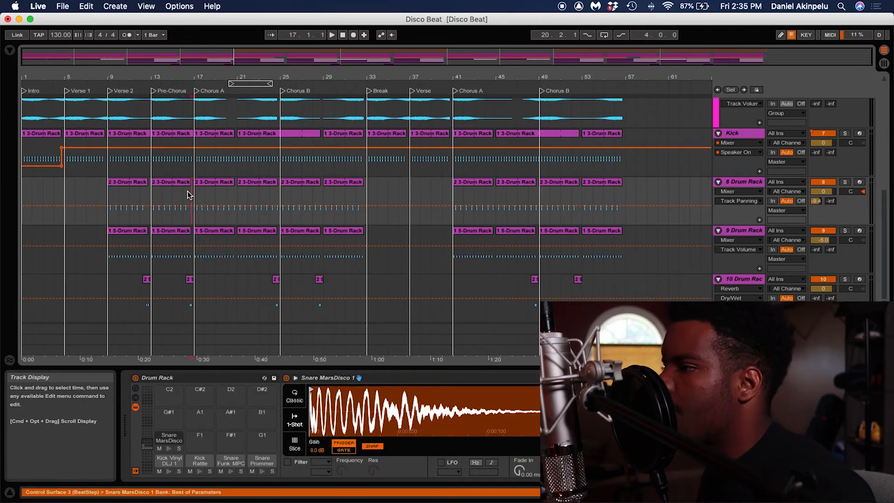
# - Play all tracks from bar 16 at the end of the Pre-Chorus through Chorus A and Chorus B, and stop at the Break
pyautogui.press('space')
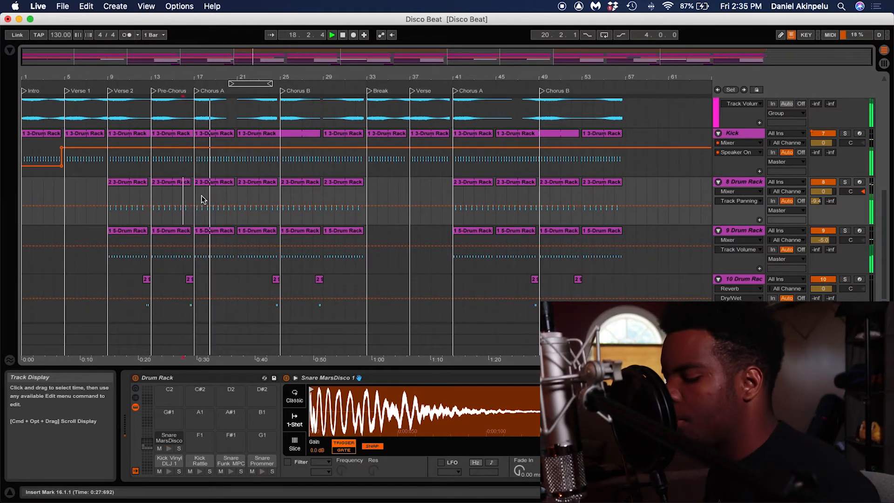
pyautogui.scroll(8, 201, 199)
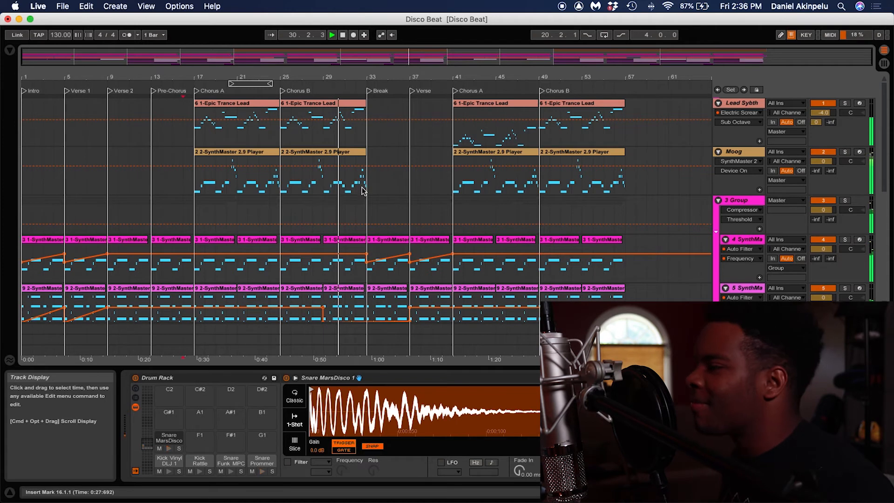
pyautogui.click(455, 174)
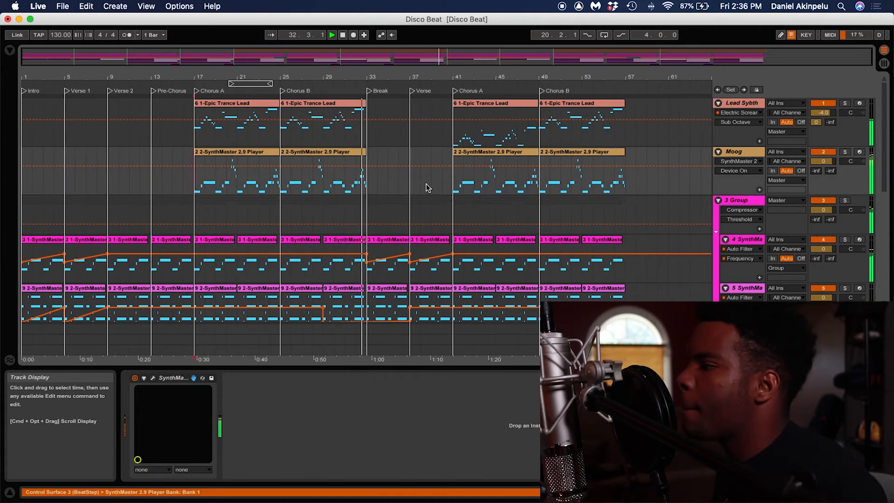
pyautogui.press('space')
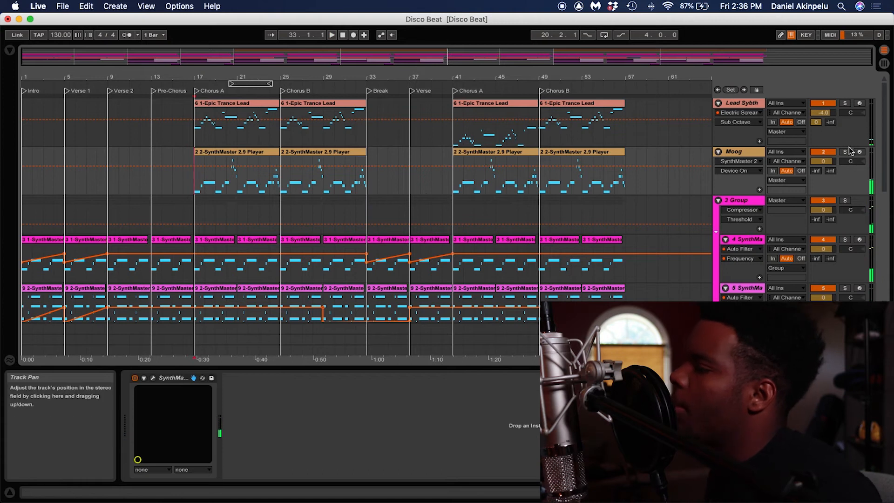
# - Solo the Moog and Lead Sybth tracks and play them together from bar 17 to the end of Chorus B
pyautogui.click(845, 152)
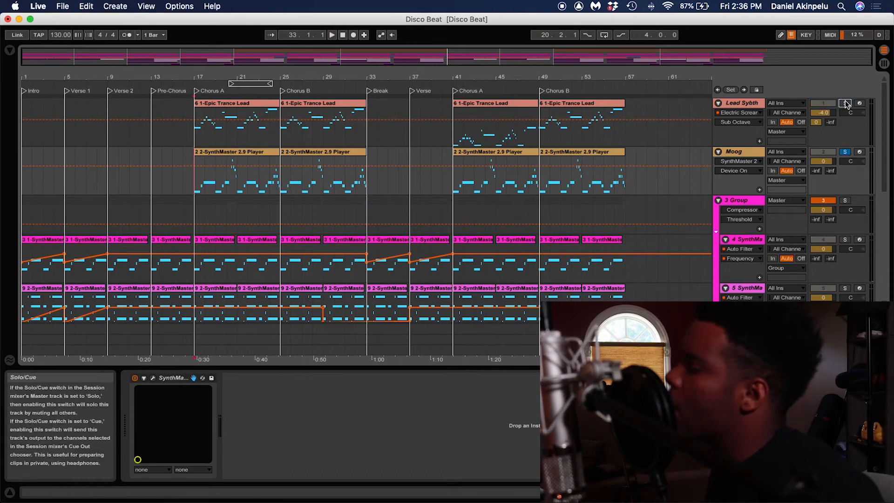
pyautogui.click(192, 140)
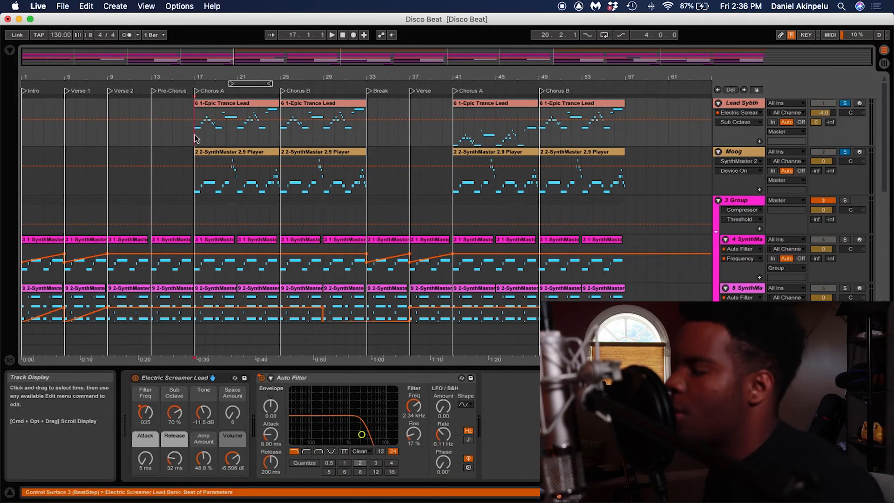
pyautogui.press('space')
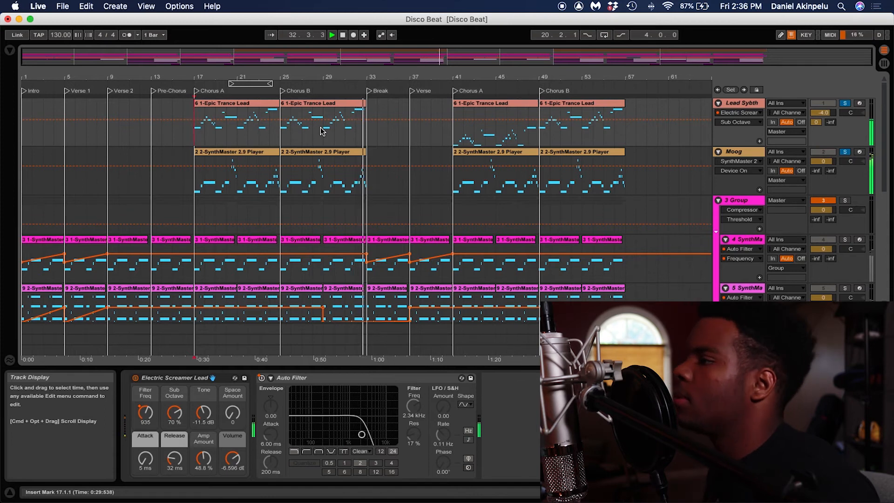
pyautogui.press('space')
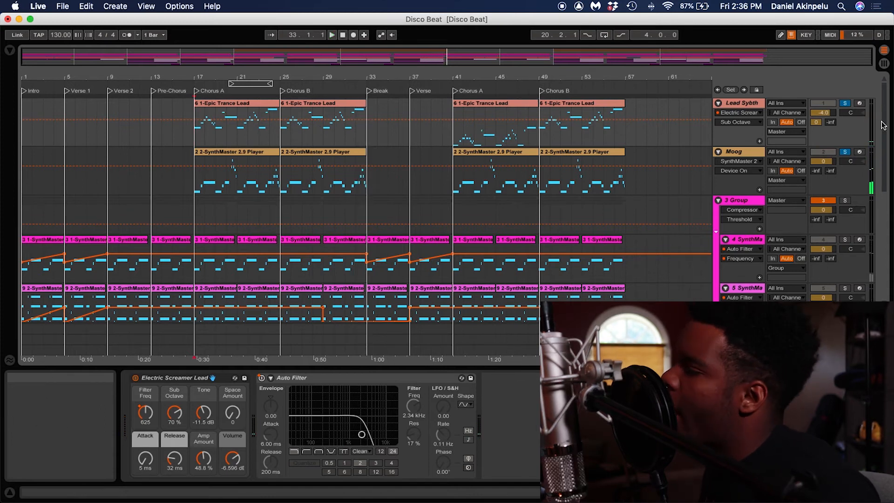
# - Clear the solos and play all tracks from bar 31 into the Break, reviewing its synth, white noise and drum layers
pyautogui.click(844, 104)
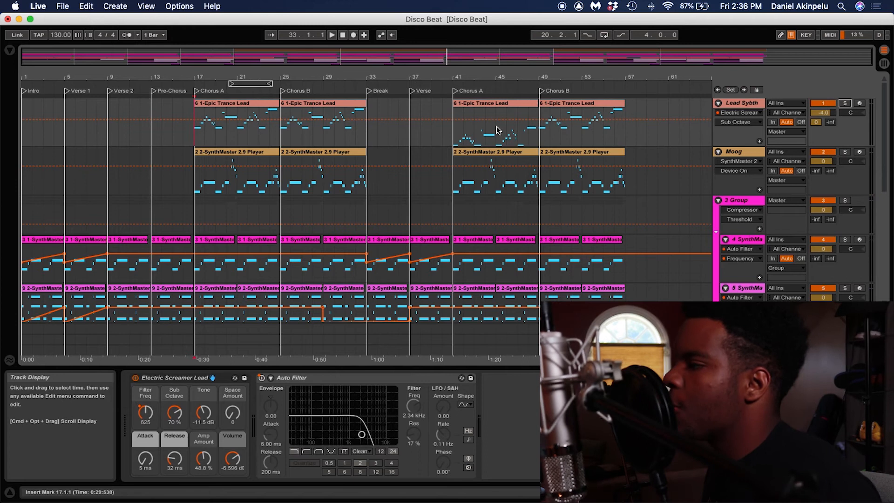
pyautogui.scroll(-5, 350, 180)
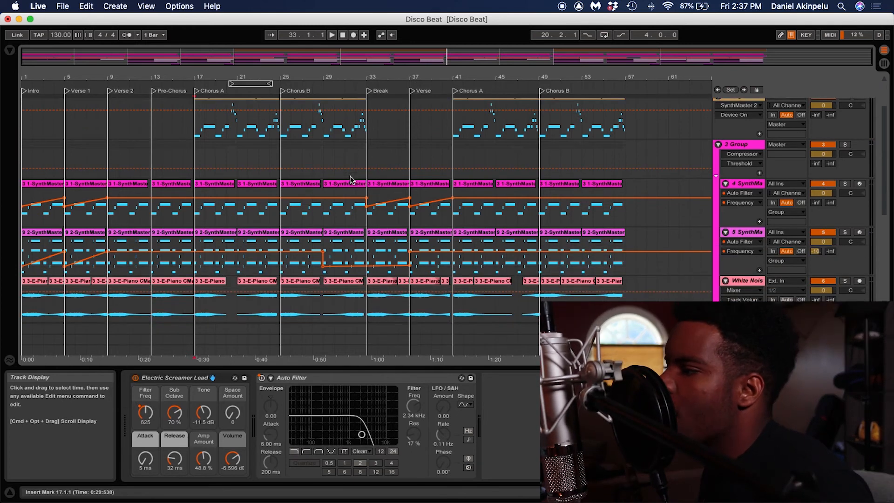
pyautogui.click(357, 174)
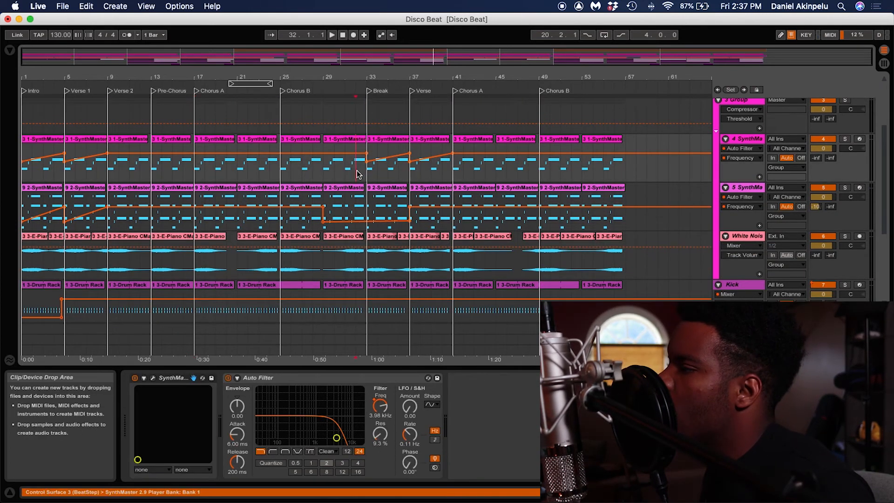
pyautogui.scroll(-1, 357, 167)
pyautogui.scroll(1, 358, 167)
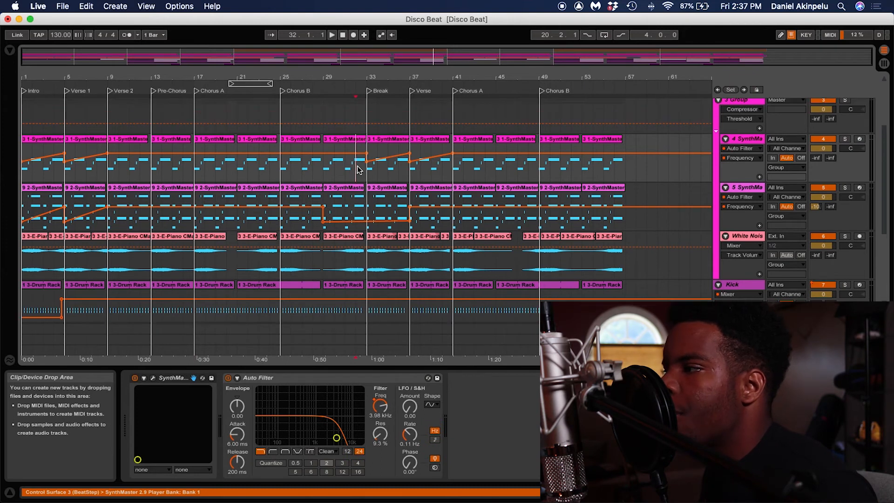
pyautogui.scroll(4, 358, 169)
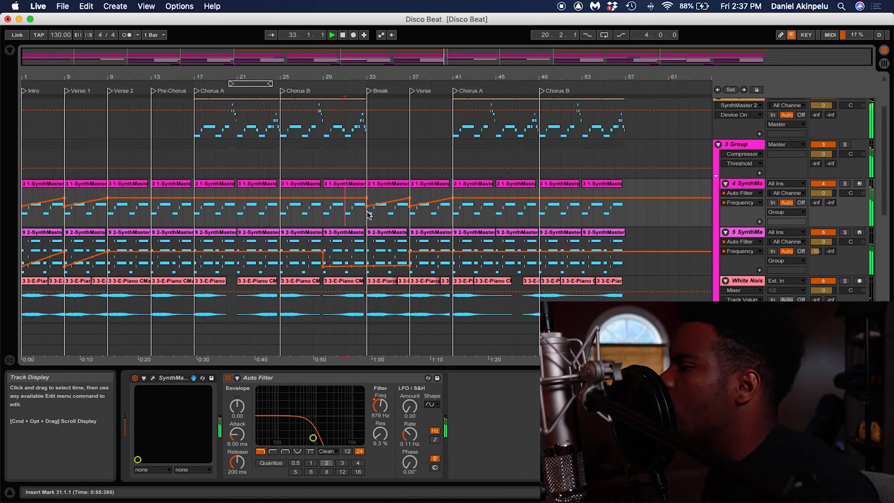
pyautogui.scroll(-7, 367, 215)
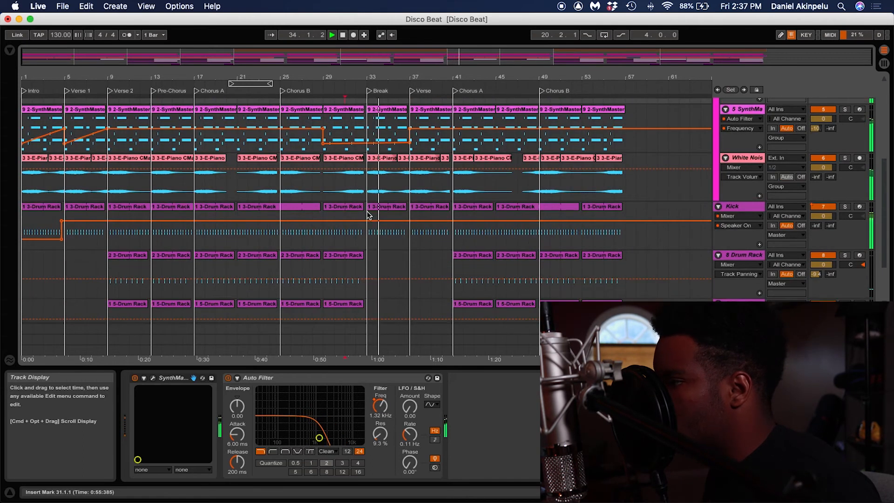
pyautogui.scroll(4, 368, 215)
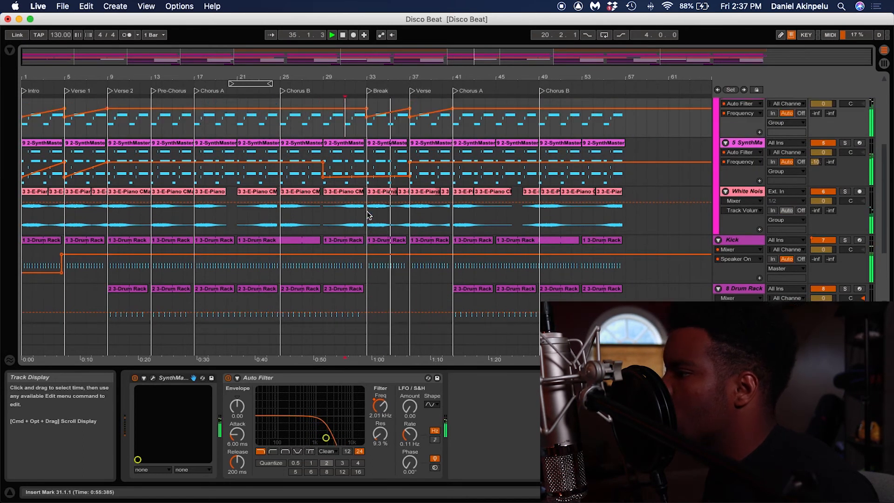
pyautogui.scroll(2, 368, 215)
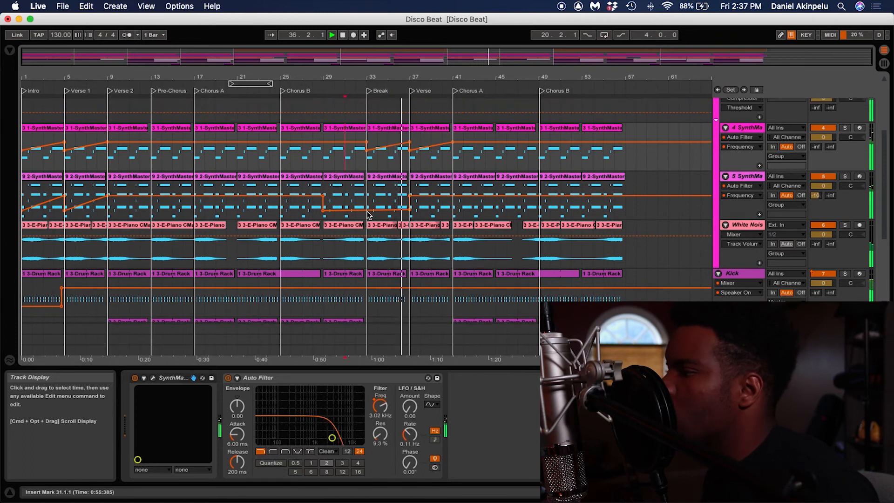